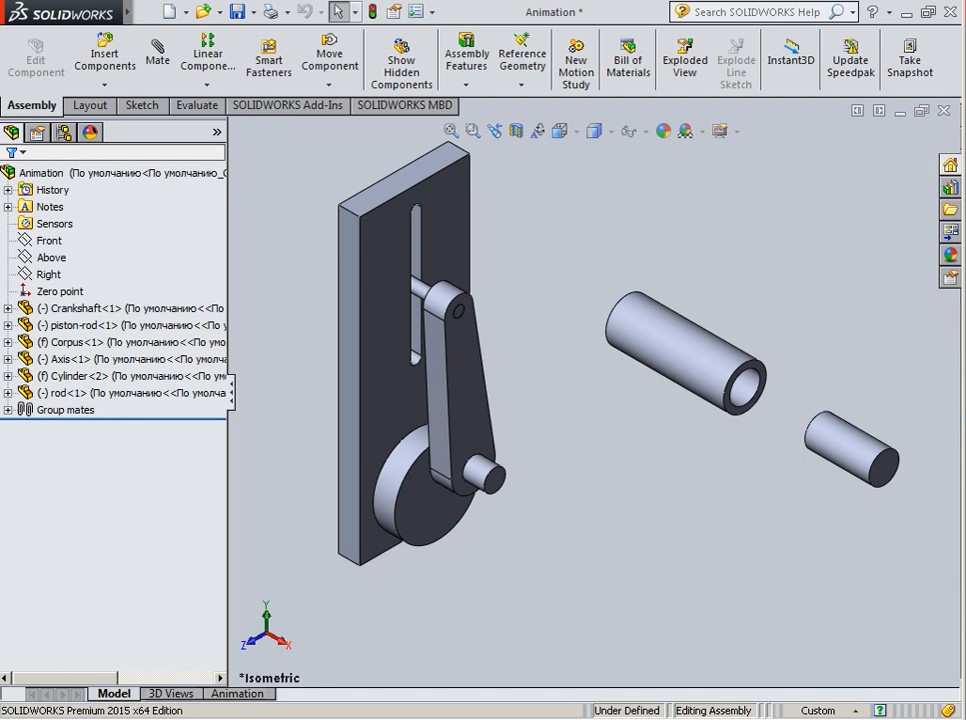
left_click(92, 341)
left_click(90, 360, "ctrl")
left_click(90, 360)
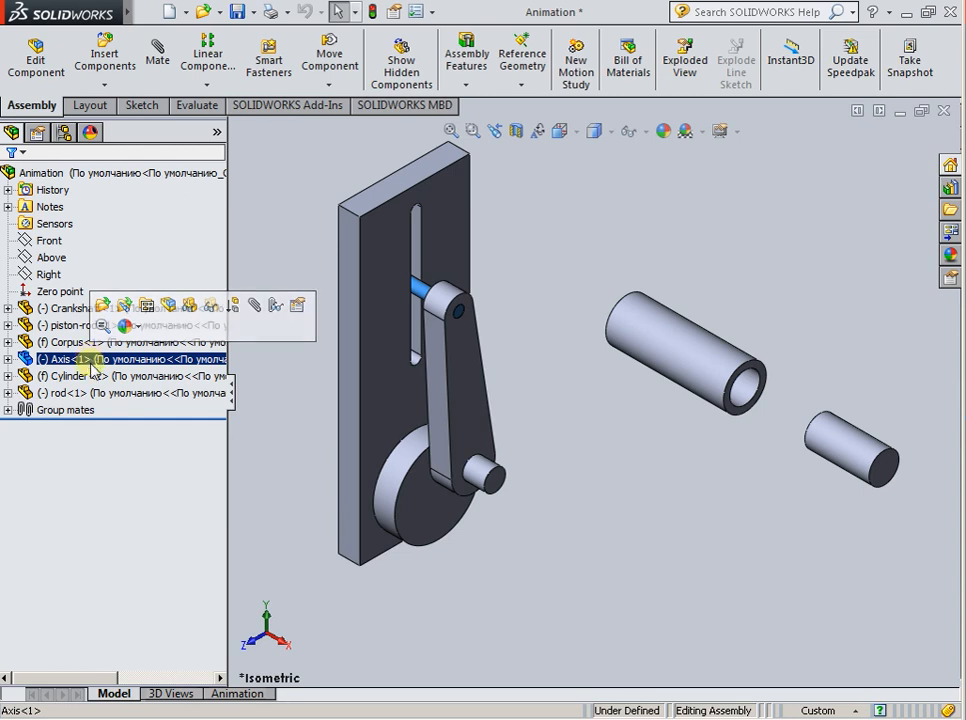
left_click(66, 394, "ctrl")
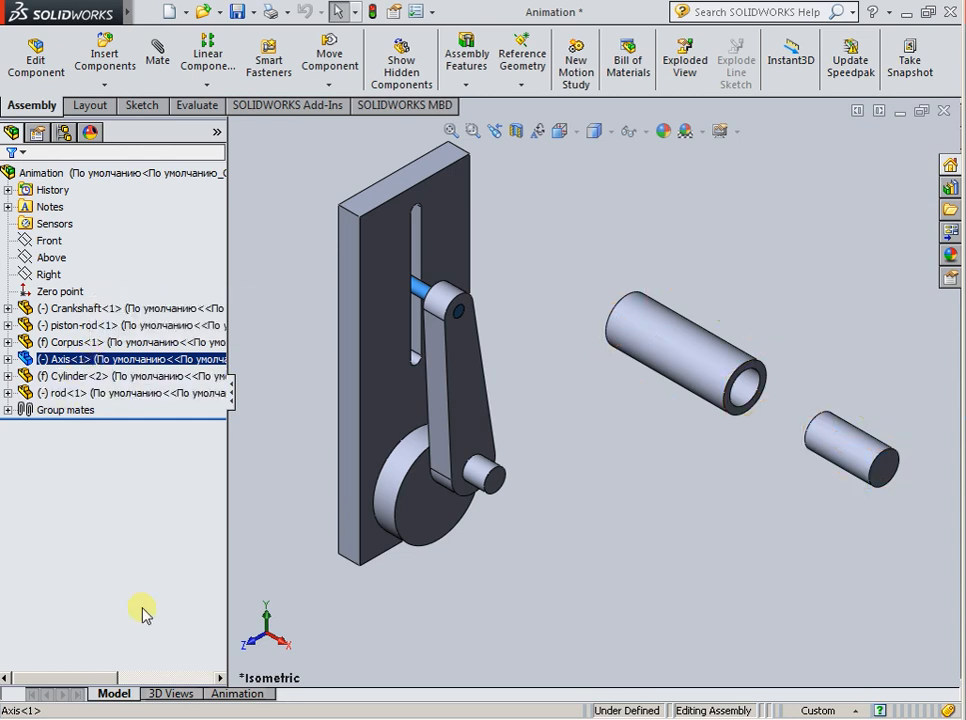
- Open the Animation motion study and load the SOLIDWORKS Motion add-in so that Motion Analysis is offered as a study type
left_click(224, 694)
left_click(89, 527)
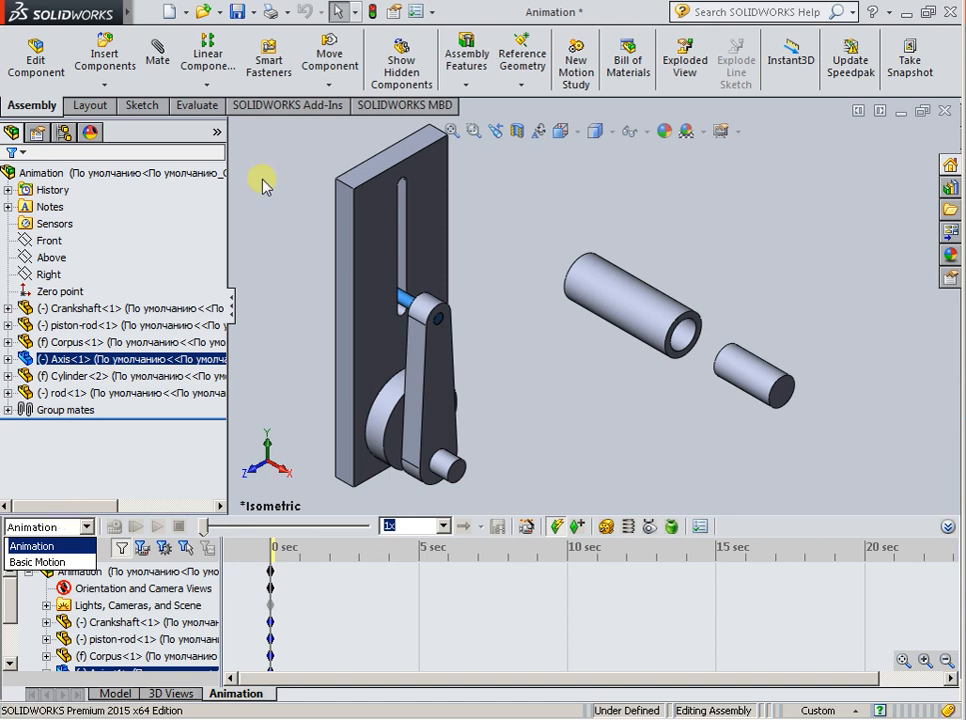
left_click(274, 104)
left_click(272, 104)
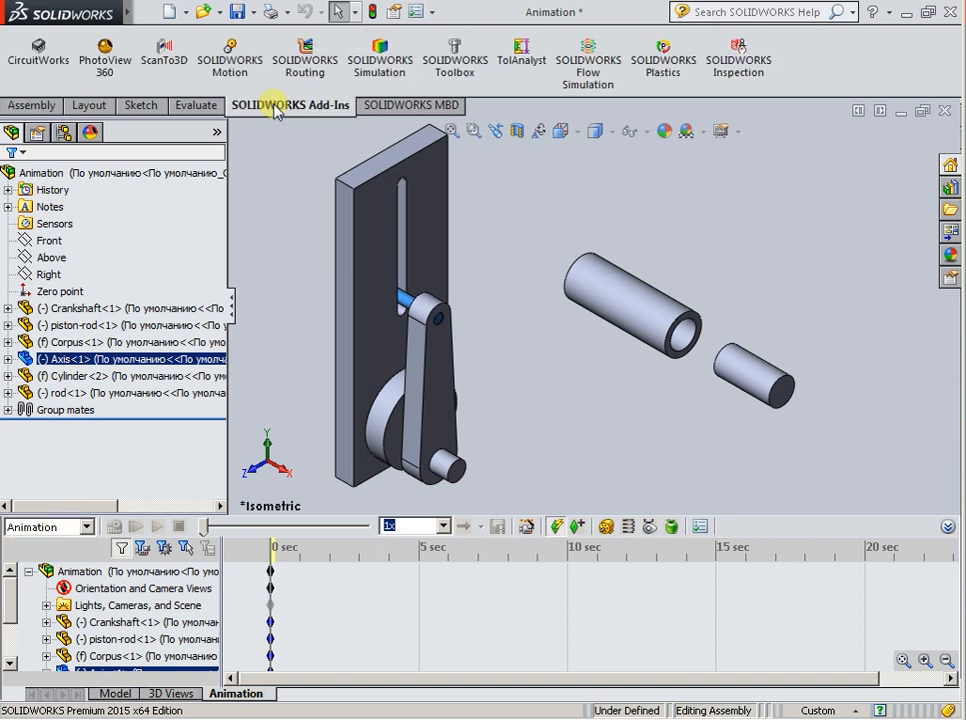
left_click(227, 66)
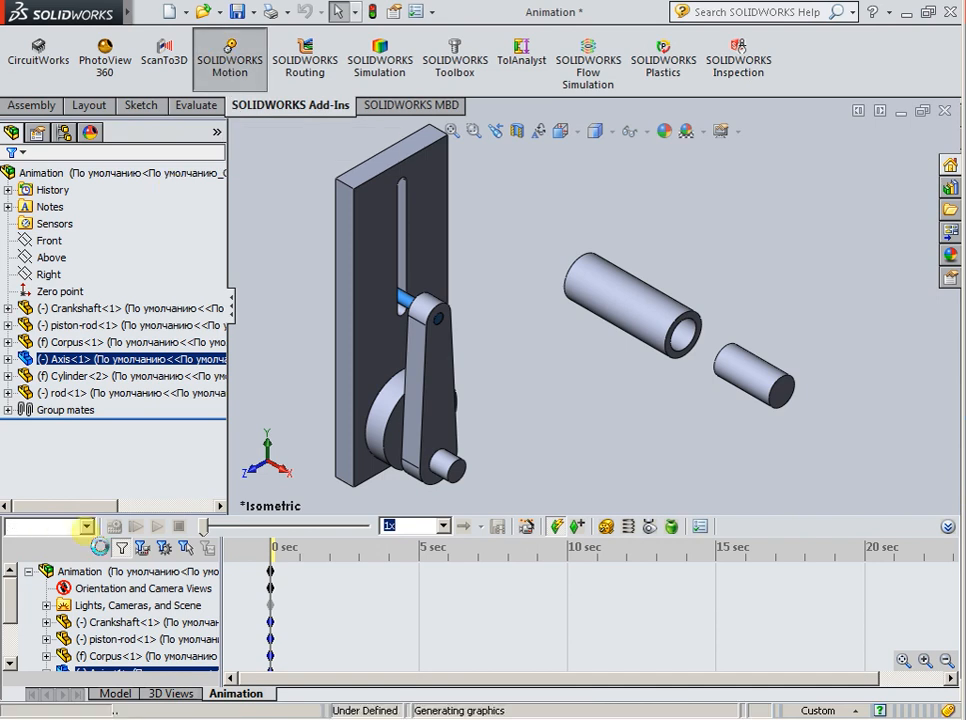
left_click(85, 527)
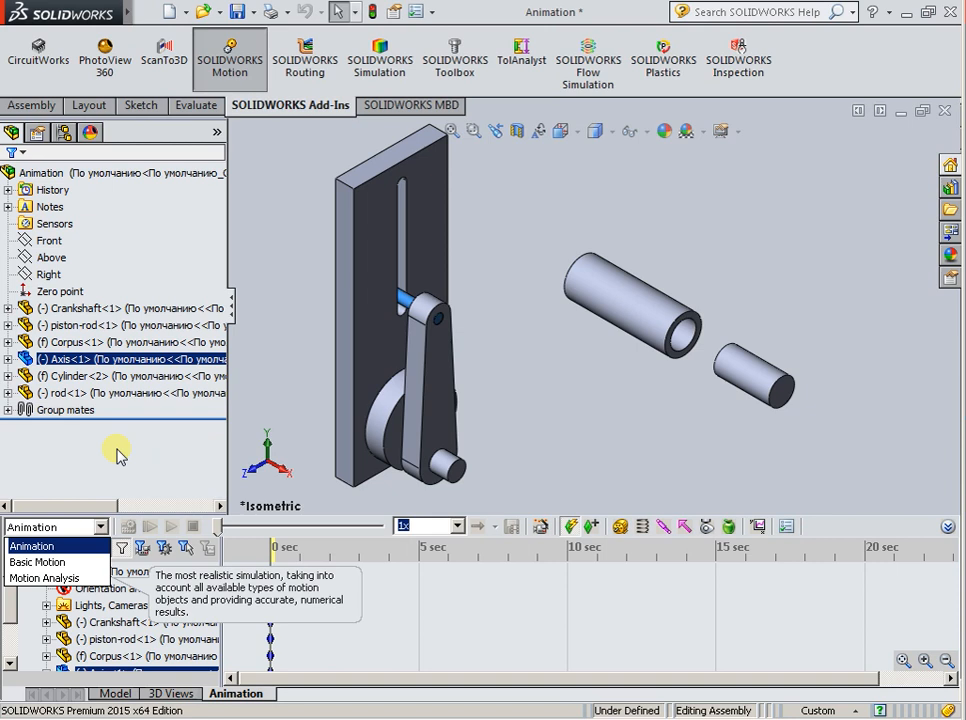
- Review the assembly's mates, and freely move the piston-rod upward with its crankshaft and the rod slightly towards the cylinder
left_click(8, 410)
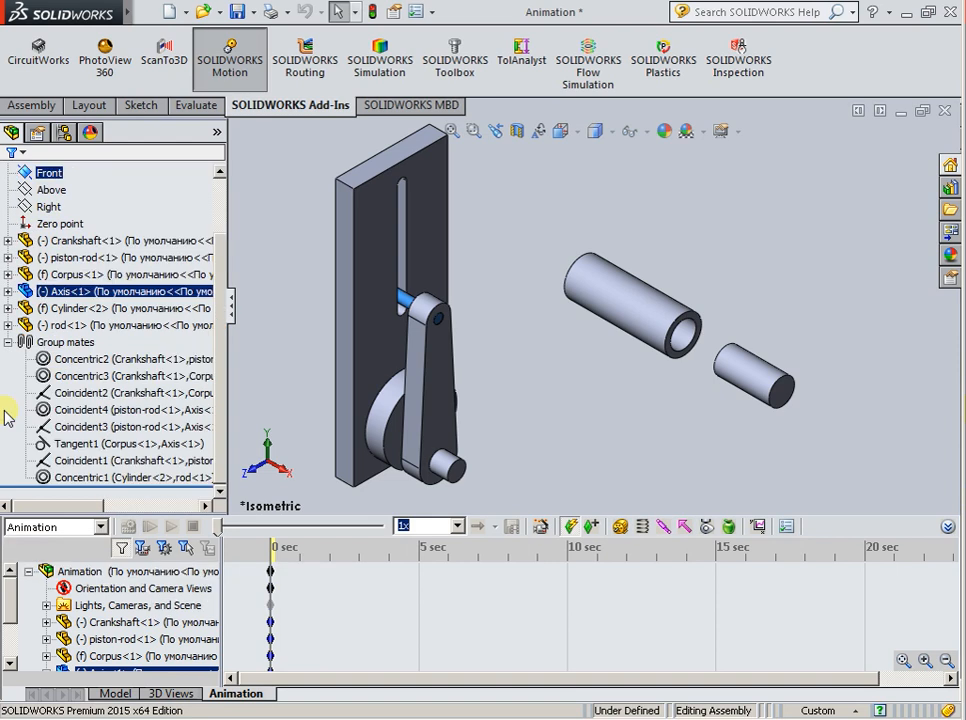
left_click(8, 342)
left_click(32, 105)
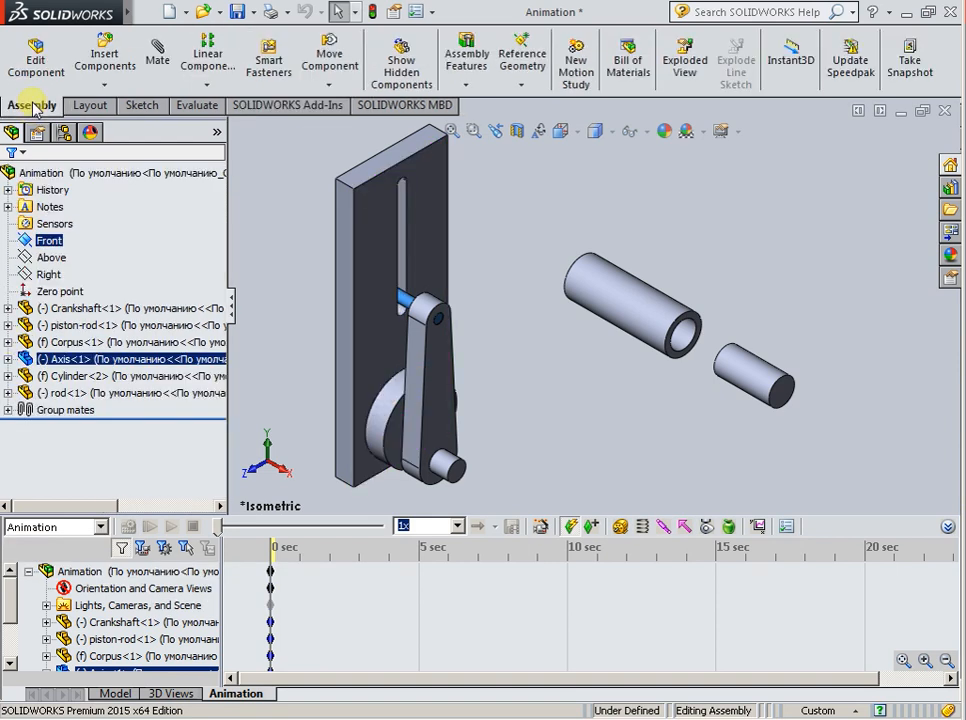
left_click(338, 81)
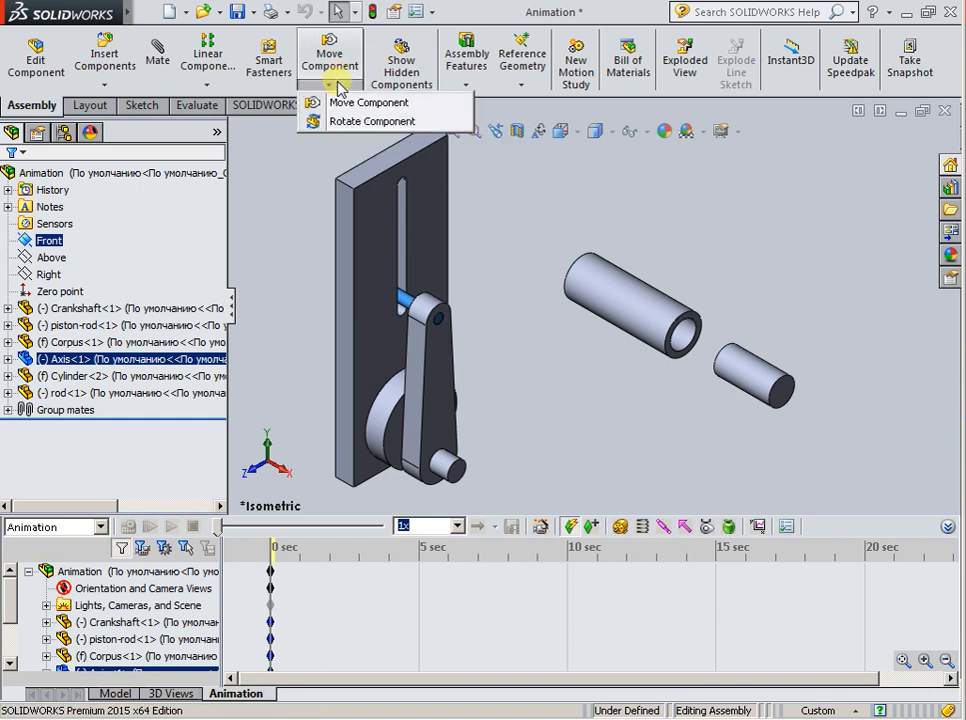
left_click(336, 101)
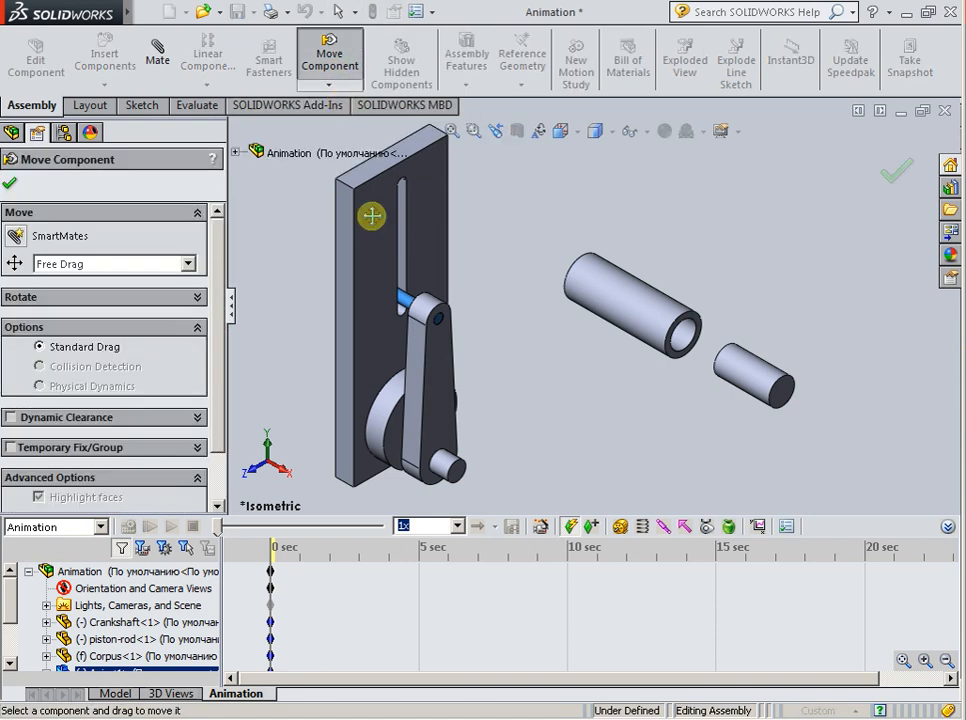
left_click_drag(433, 434, 460, 351)
mouse_move(753, 378)
left_mouse_down()
mouse_move(802, 399)
mouse_move(668, 316)
mouse_move(753, 371)
mouse_move(734, 375)
left_mouse_up()
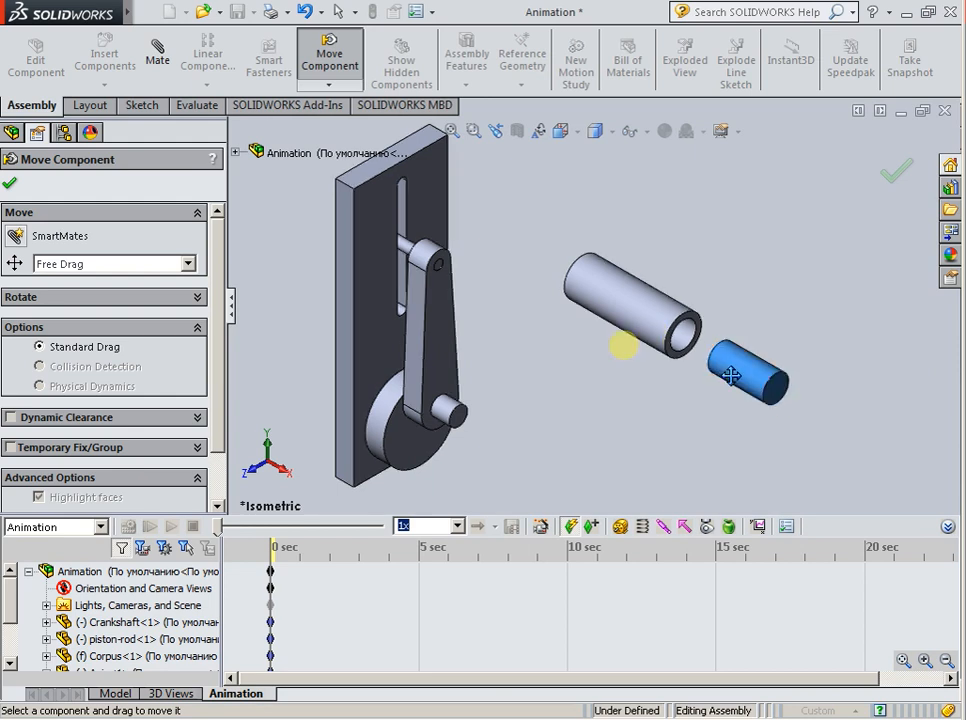
left_click(11, 184)
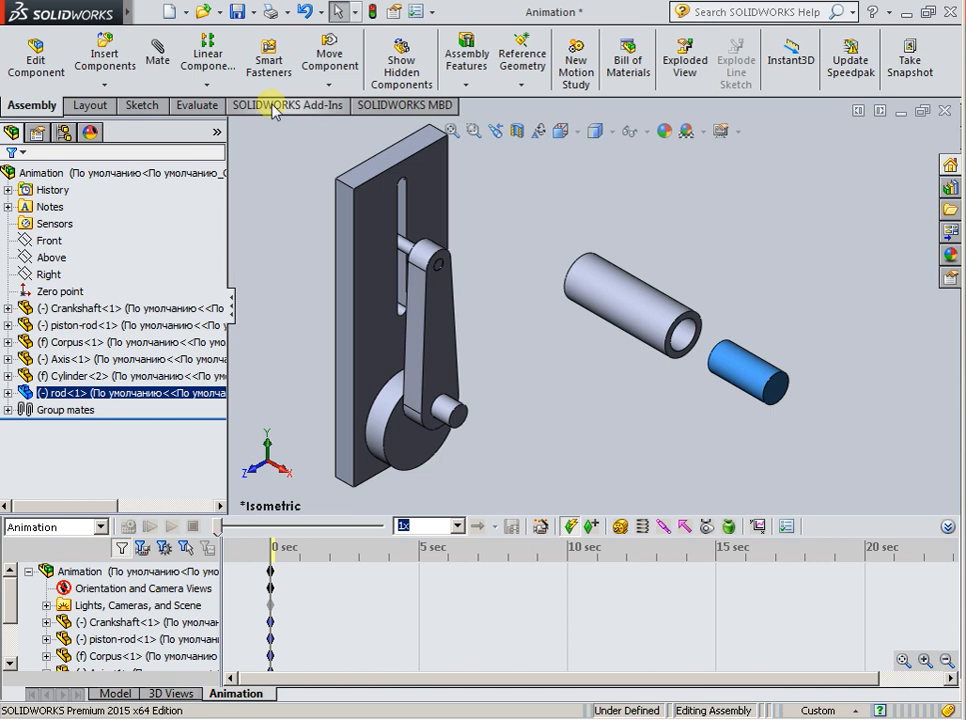
- Add a rotary motor on the front face of the crankshaft disc, running at a constant speed of 100 RPM
left_click(567, 577)
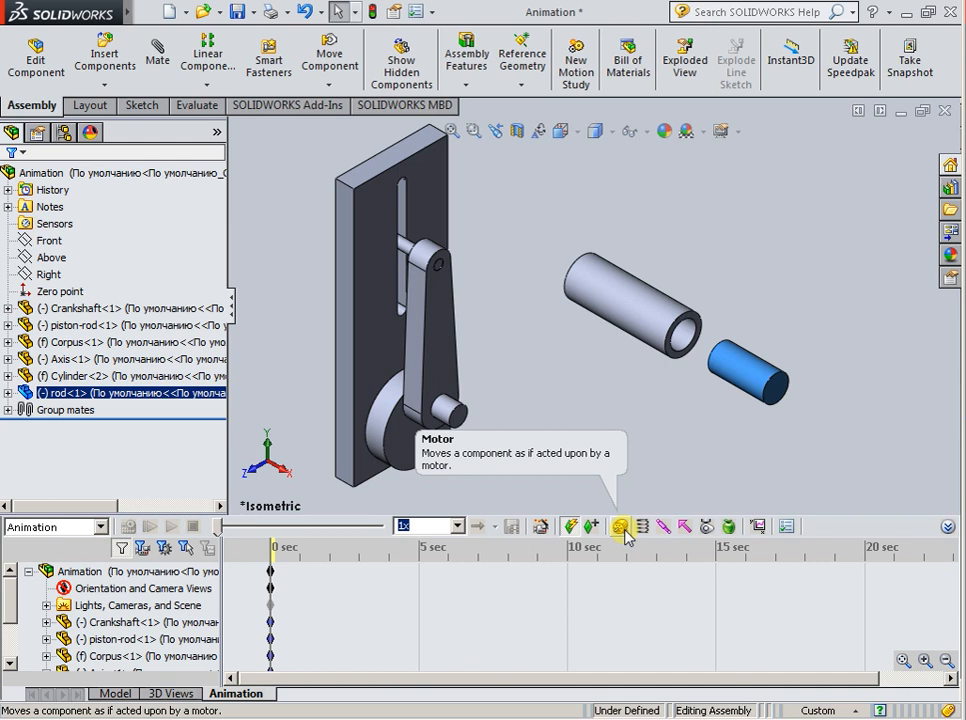
left_click(621, 528)
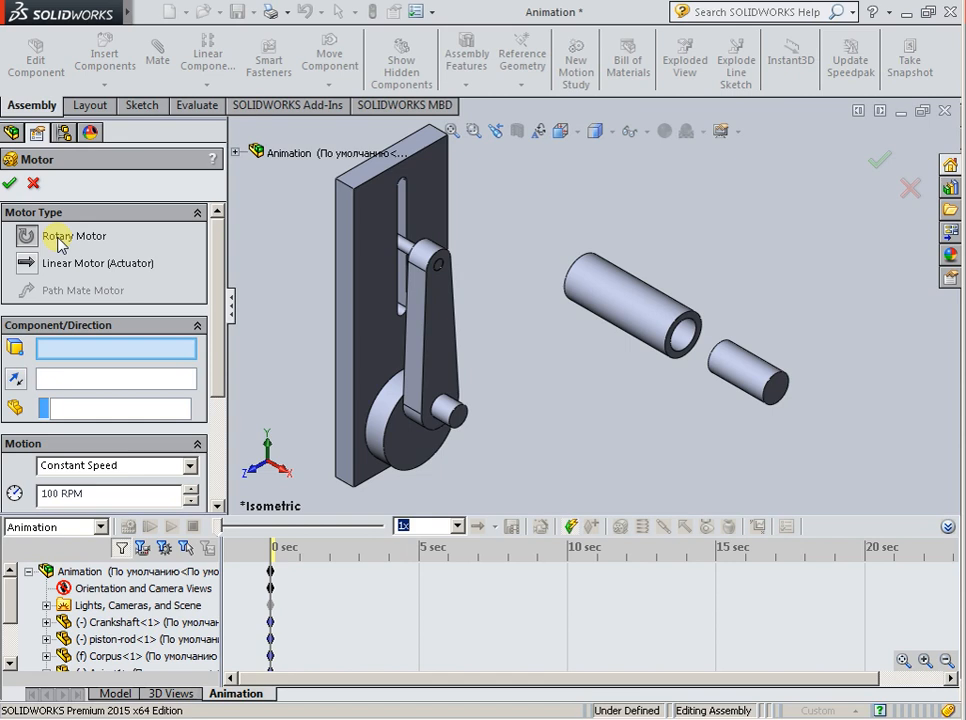
left_click(392, 443)
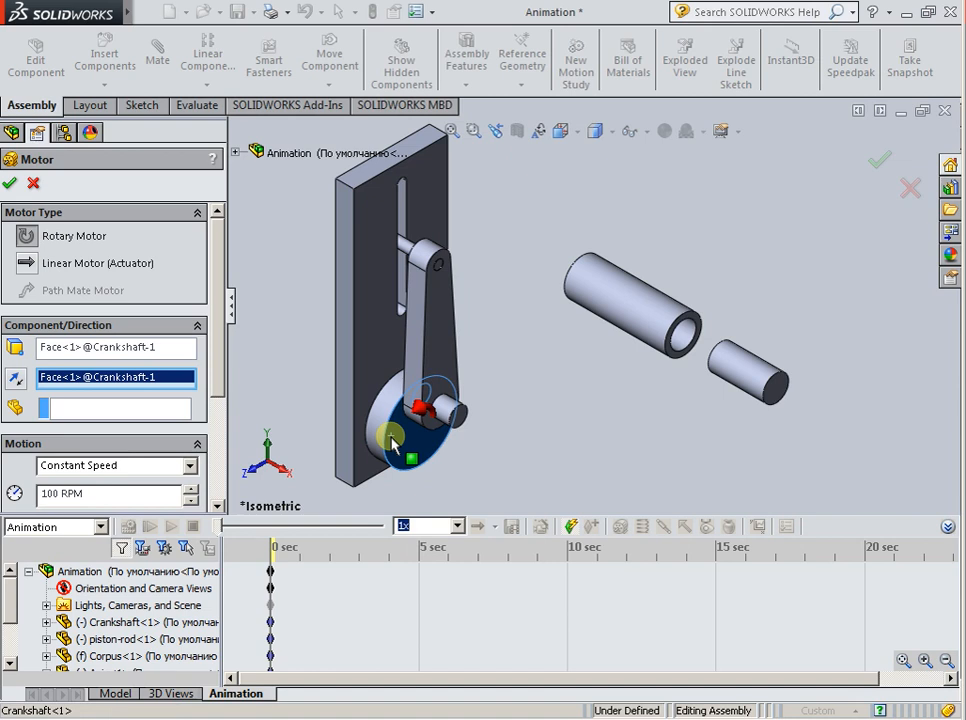
left_click(16, 379)
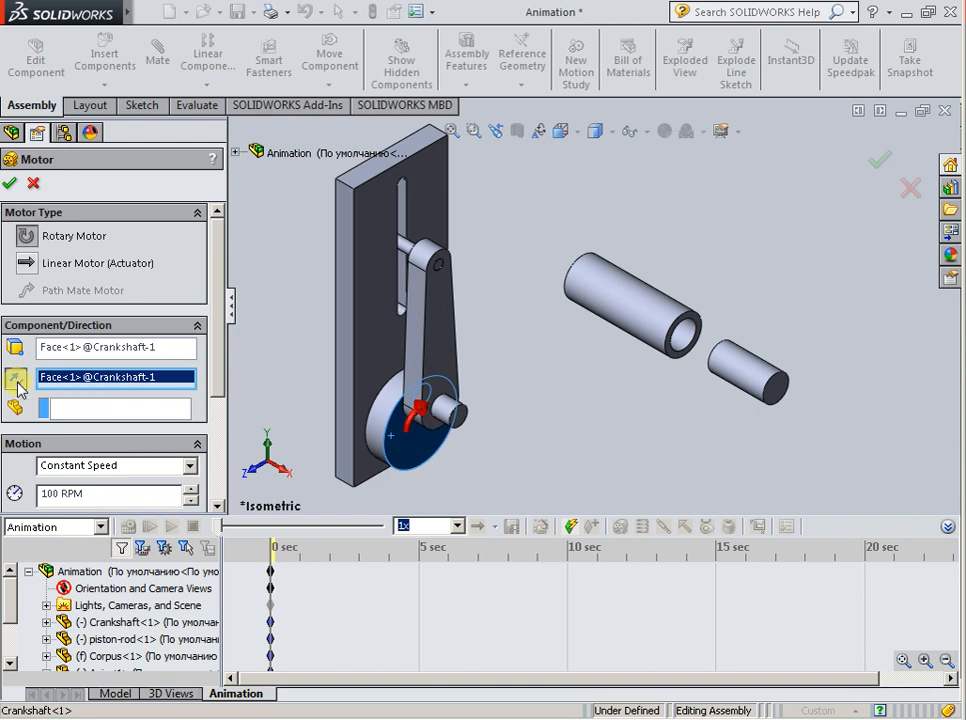
left_click(17, 380)
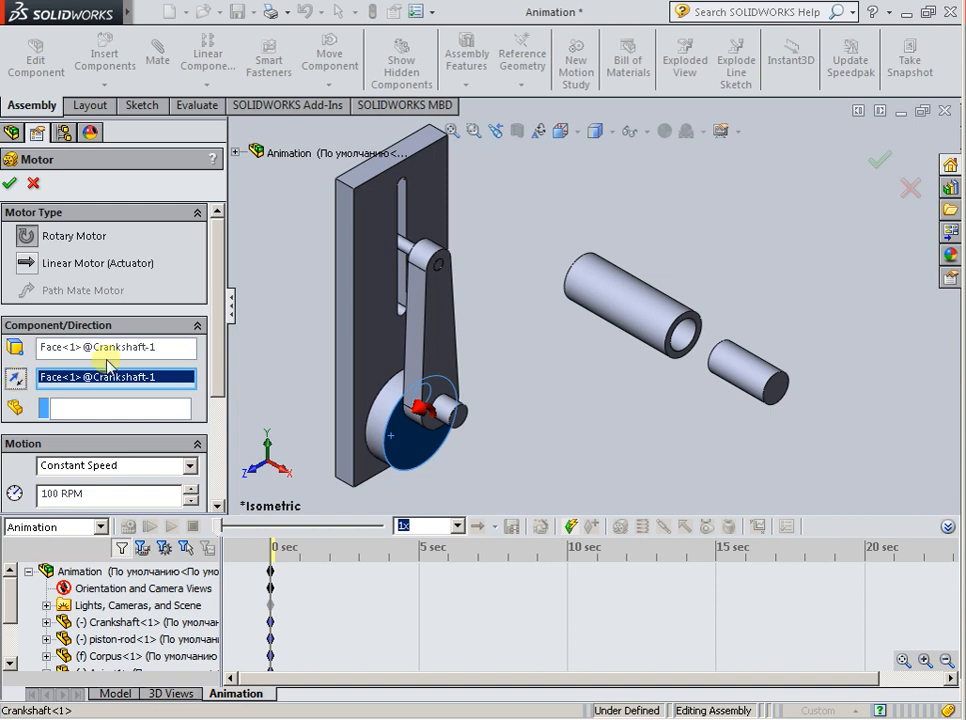
left_click_drag(219, 345, 227, 438)
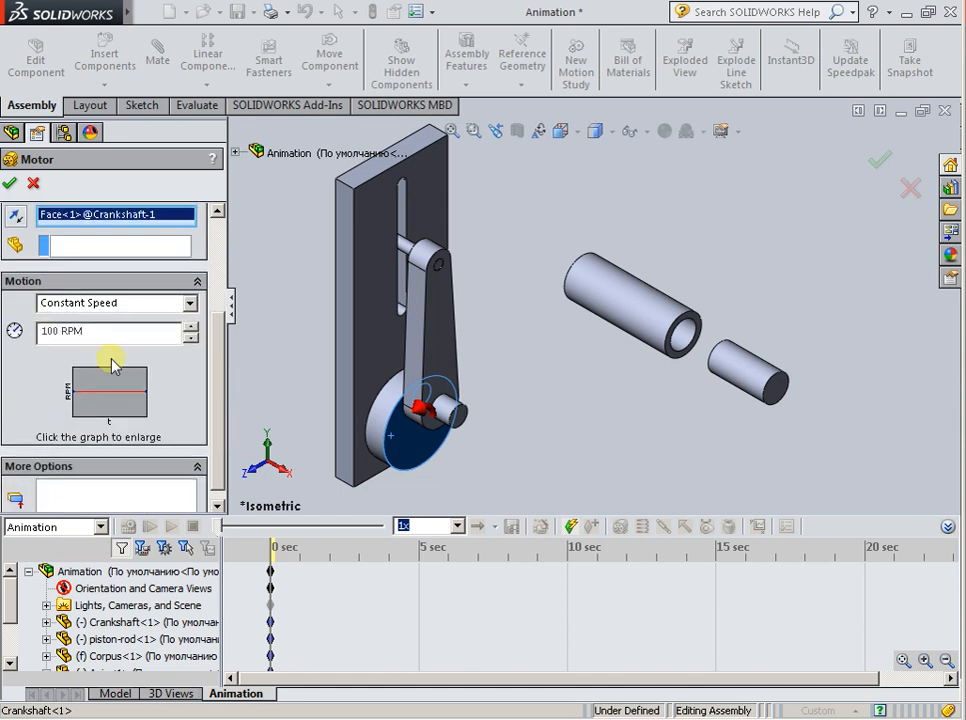
left_click(190, 303)
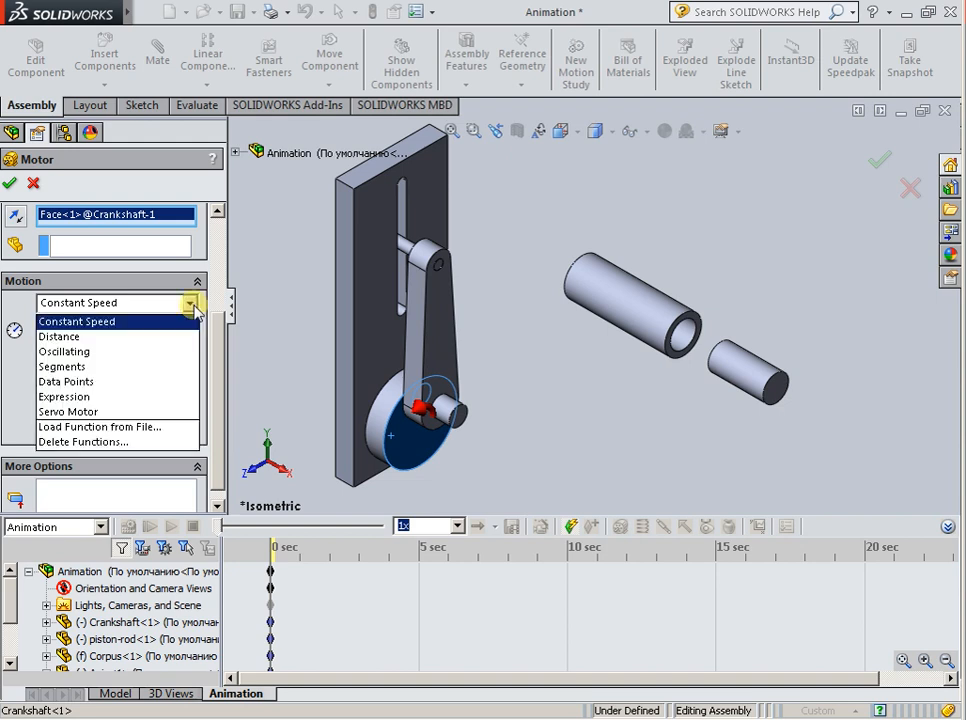
left_click(194, 306)
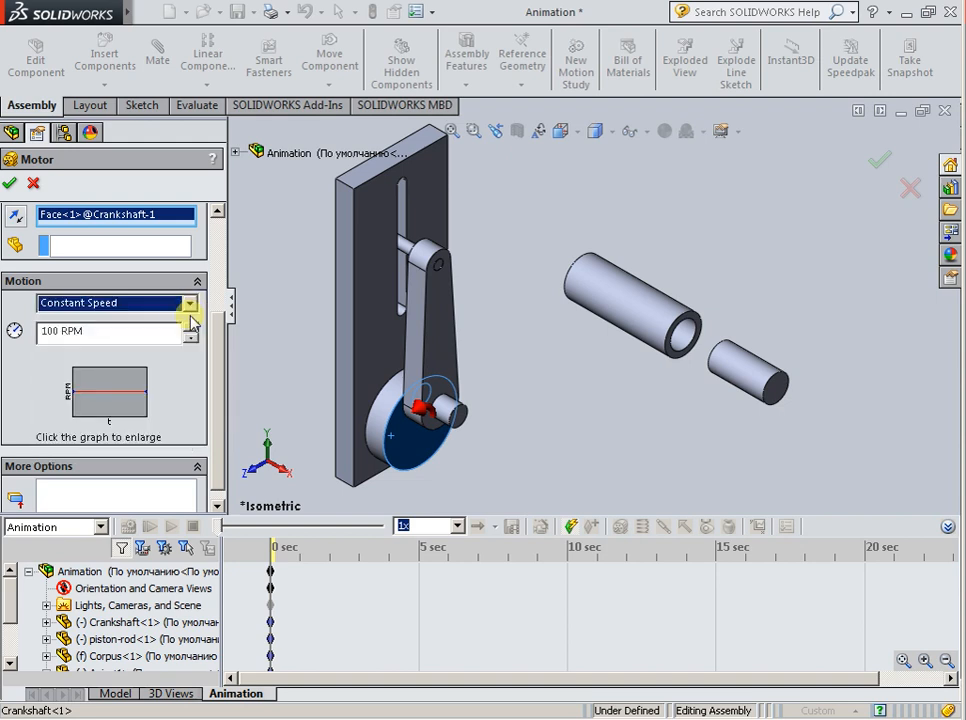
left_click_drag(216, 323, 243, 396)
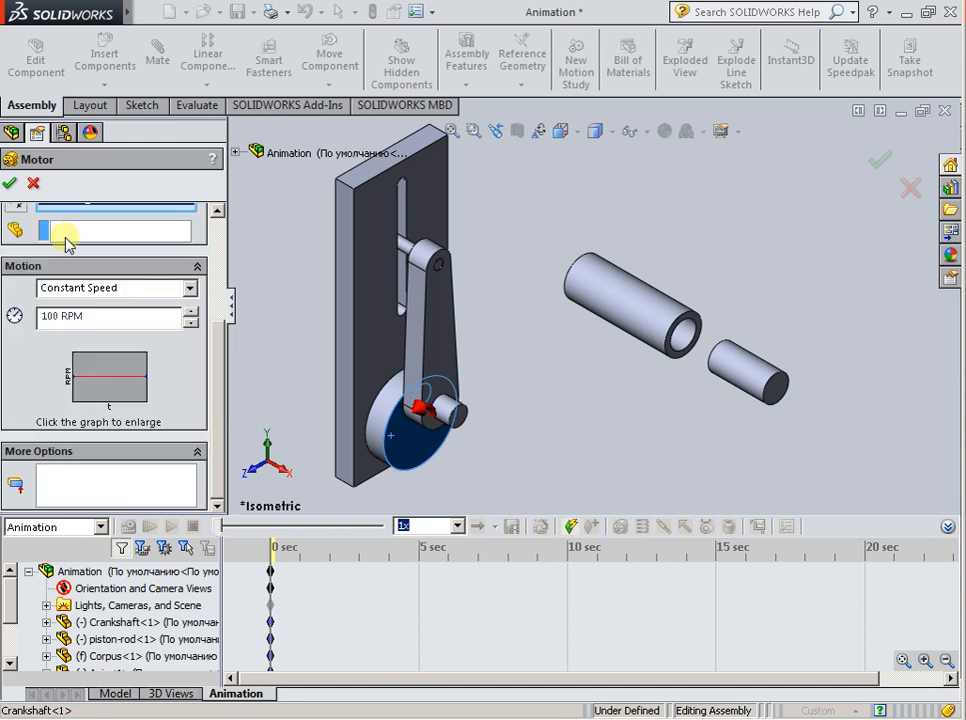
left_click(10, 185)
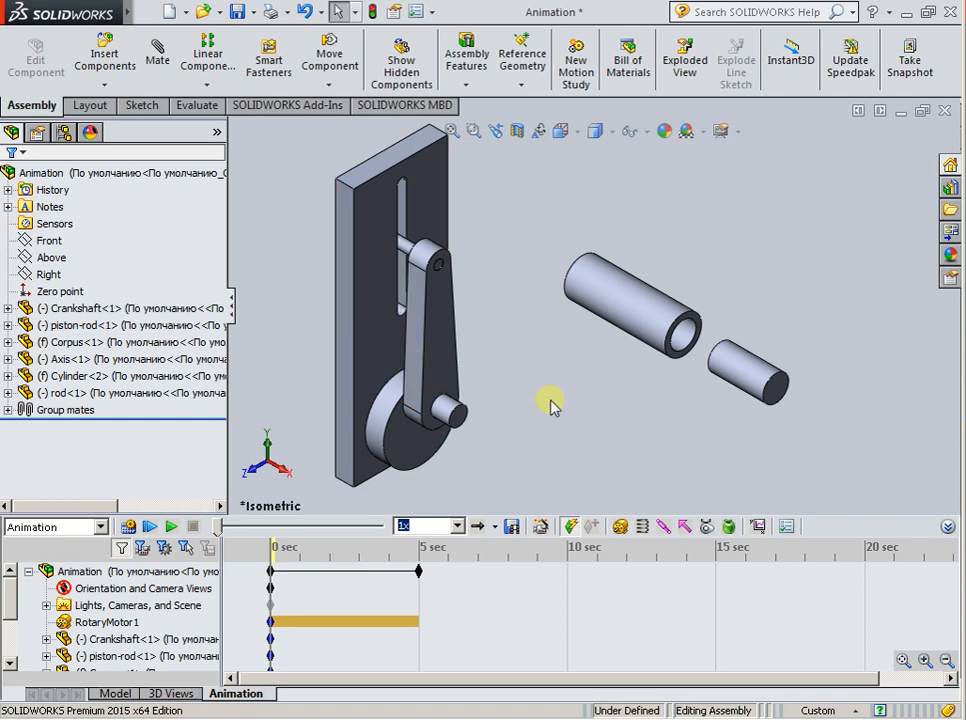
- Add a linear motor on the rod's cylindrical face, moving it towards the cylinder at a constant speed of 10 mm/s
left_click(621, 527)
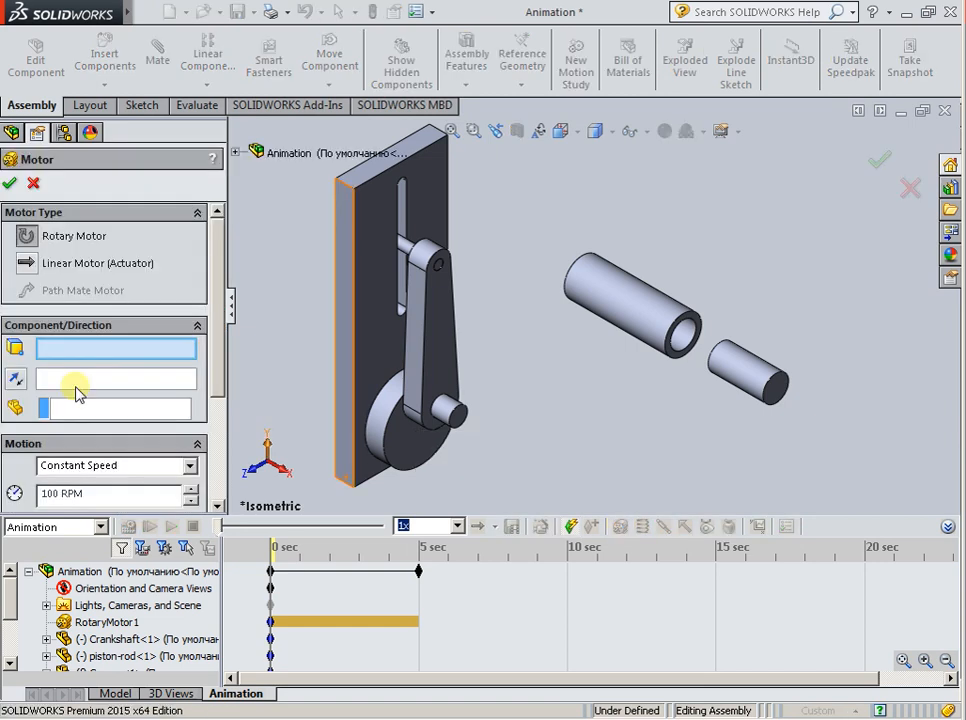
left_click(55, 266)
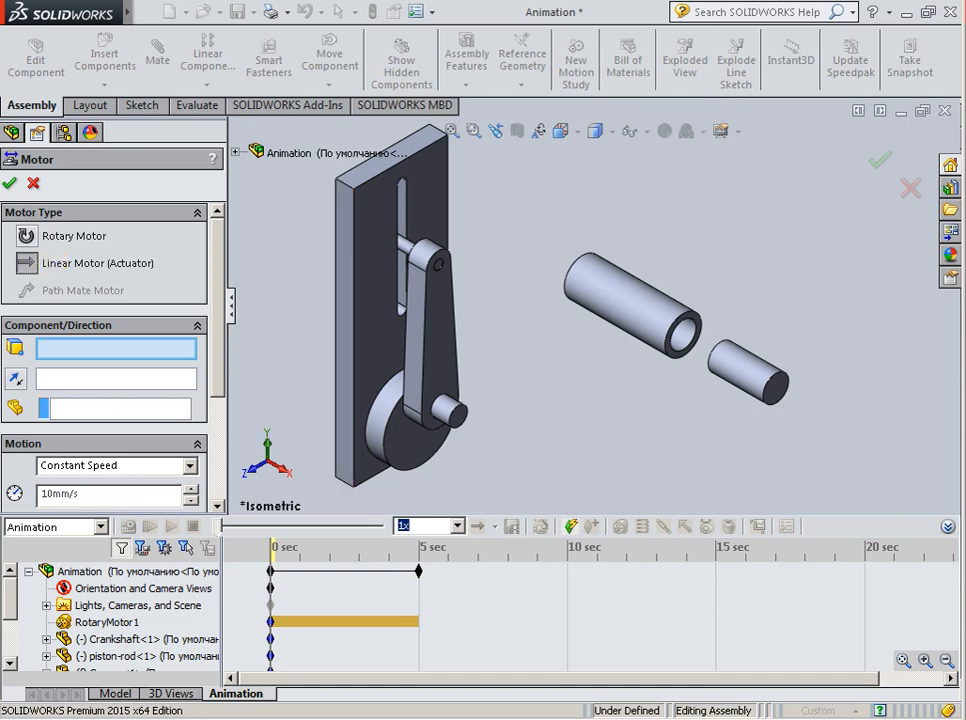
left_click(749, 374)
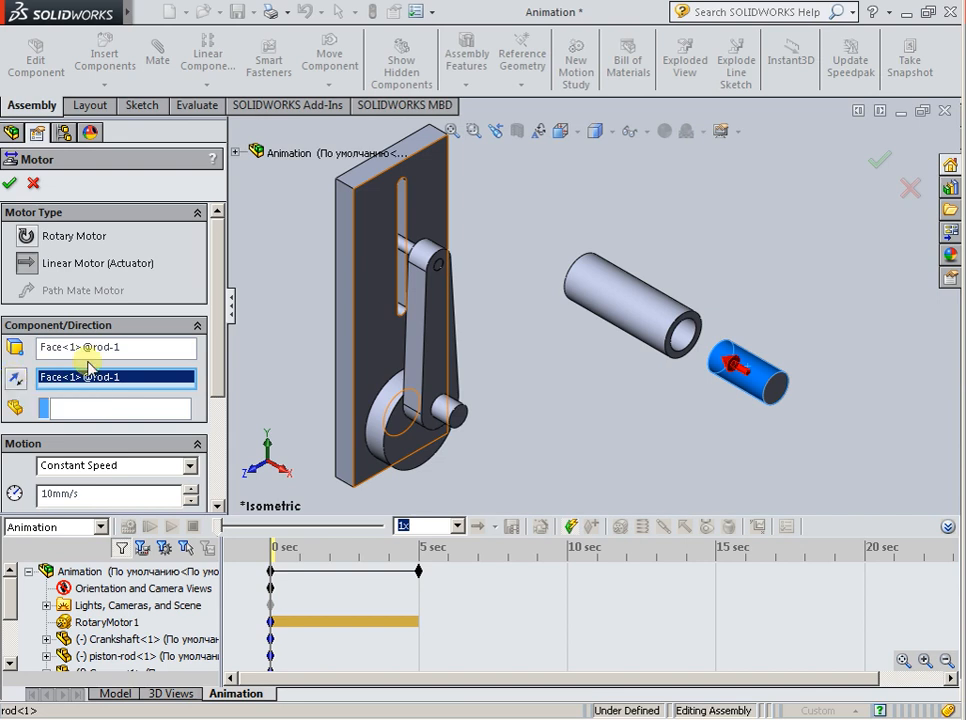
left_click_drag(220, 316, 220, 423)
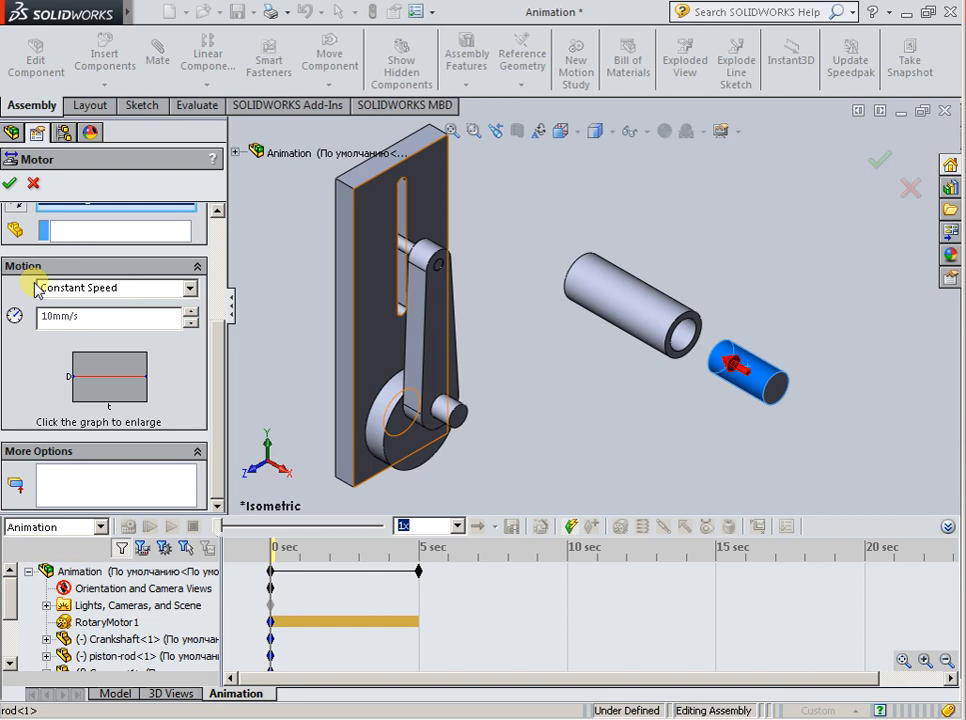
left_click(10, 185)
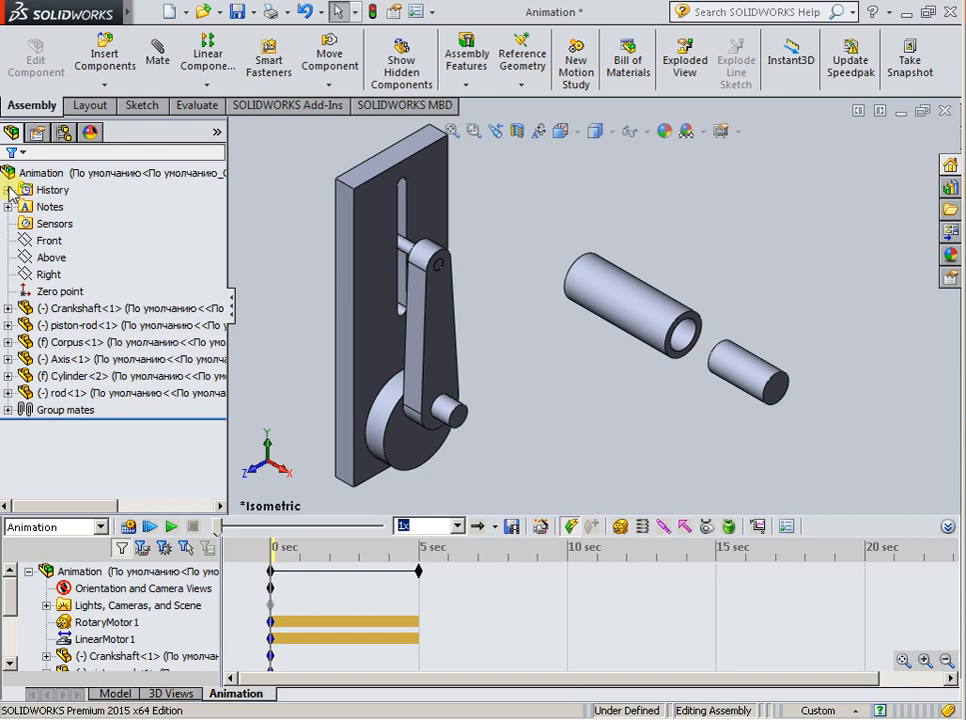
left_click(28, 193)
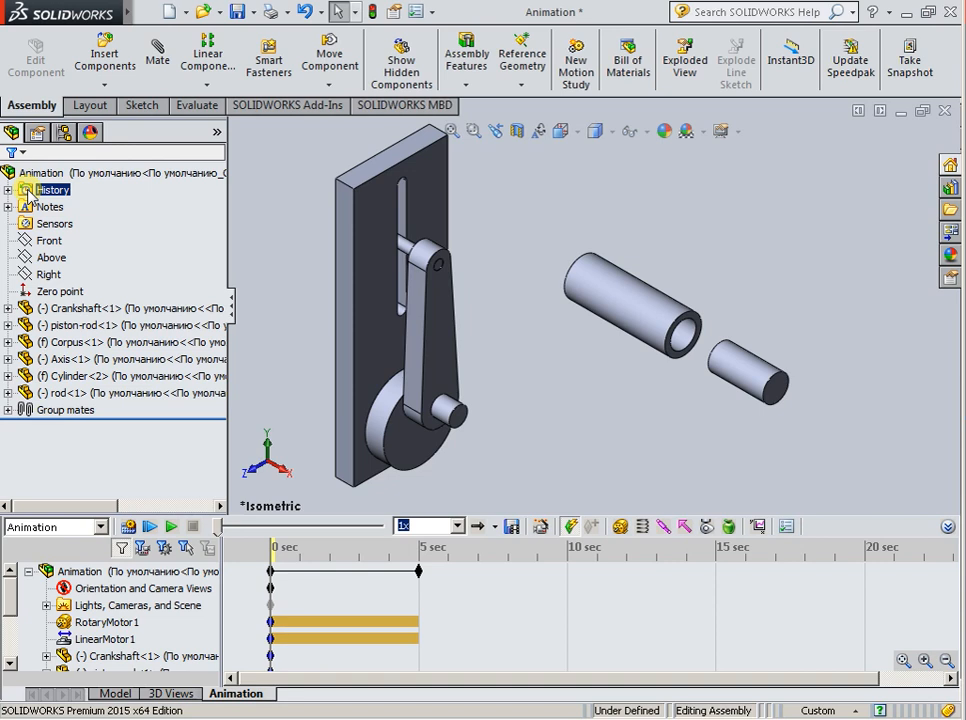
left_click(91, 238)
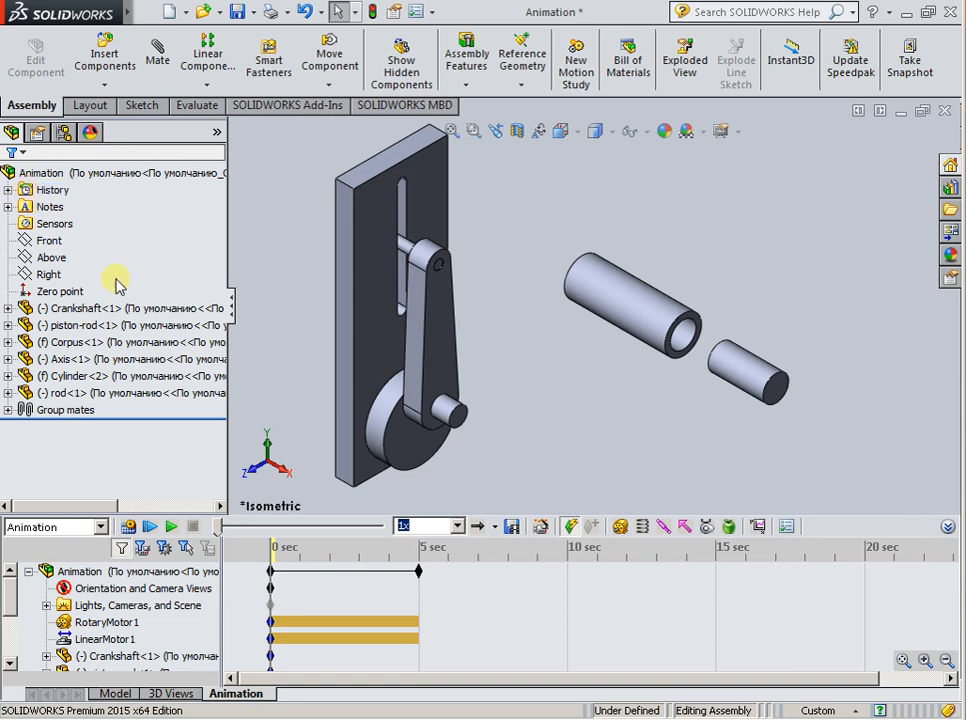
left_click(134, 325)
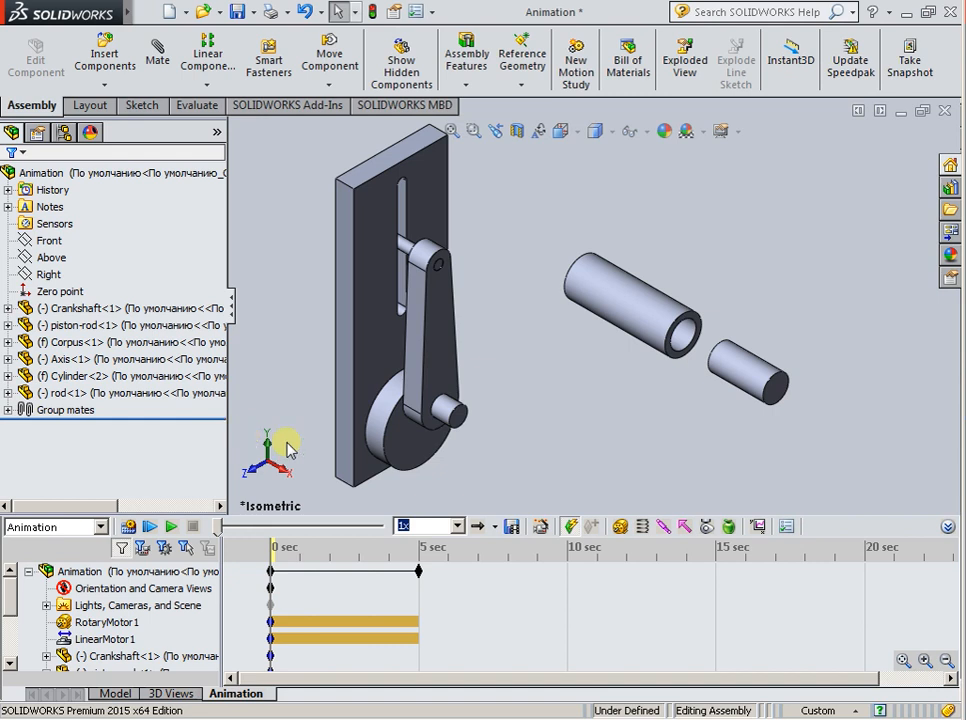
- Play the motion study repeatedly to watch the crank mechanism and the rod move under their motors
left_click(172, 527)
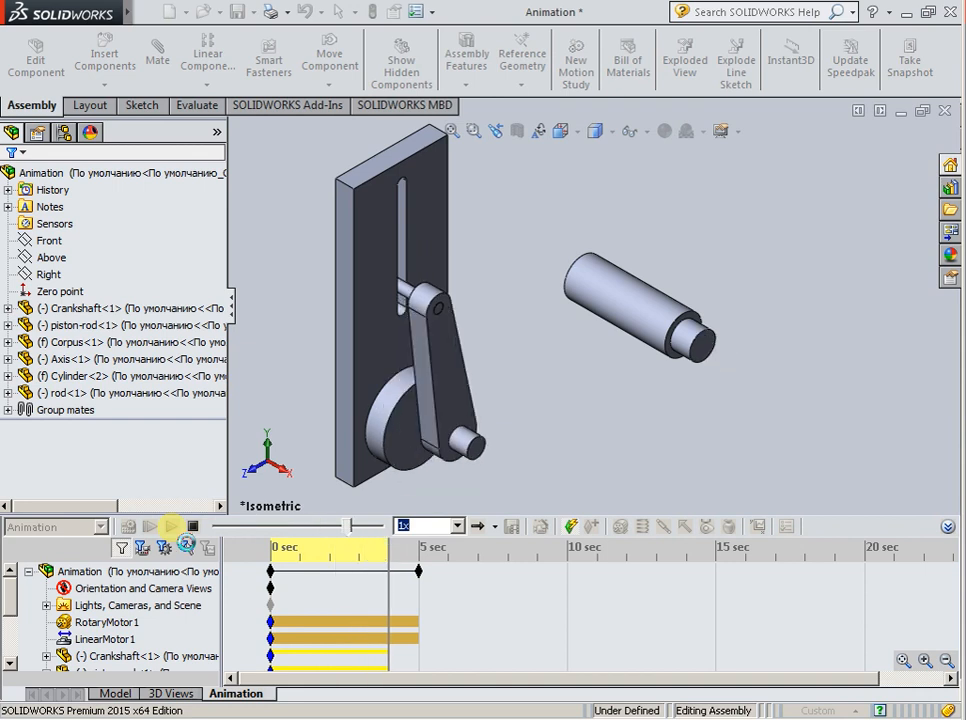
left_click(172, 526)
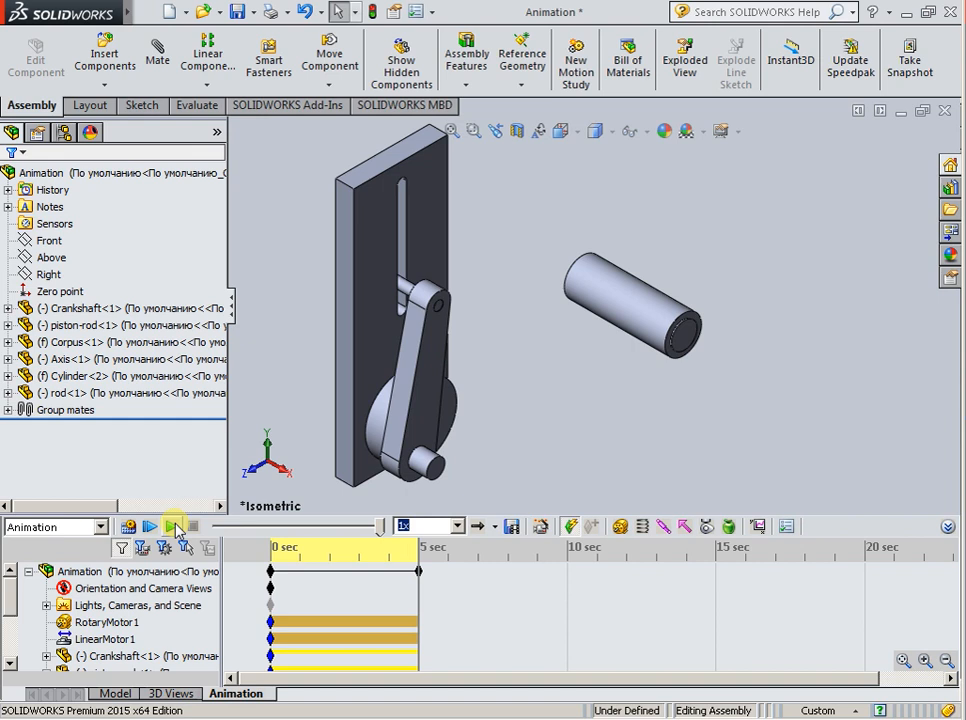
middle_click_drag(502, 405, 470, 385)
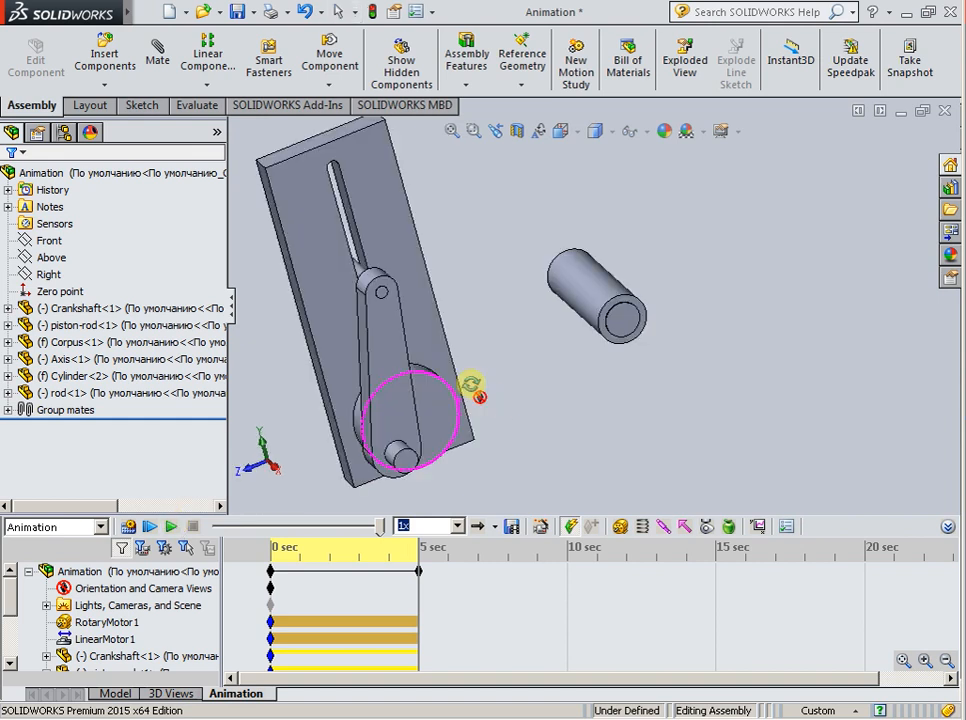
left_click(171, 528)
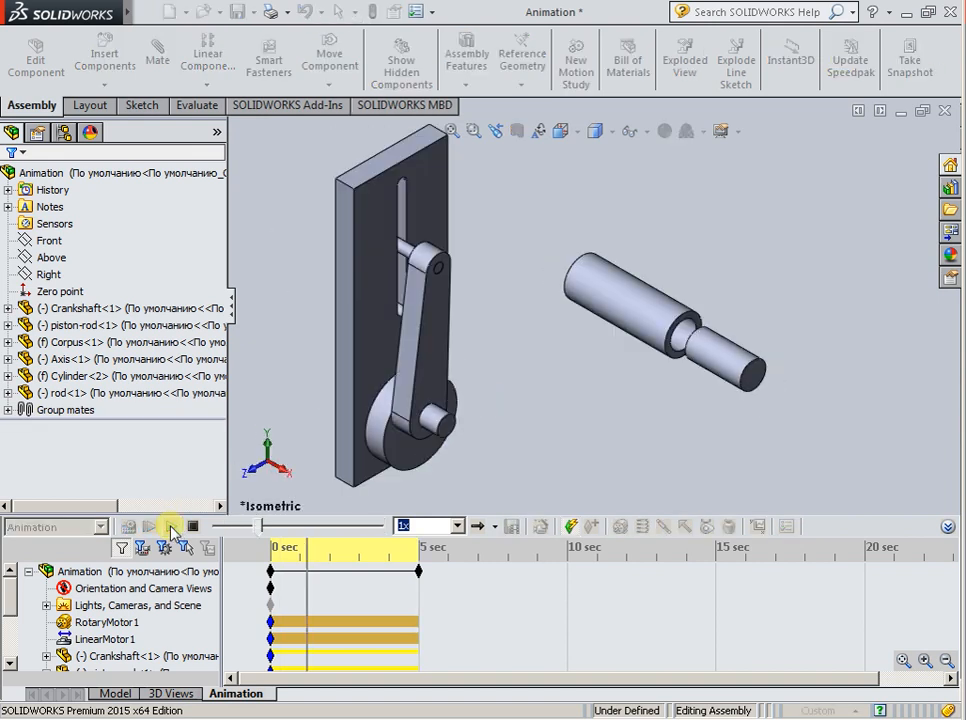